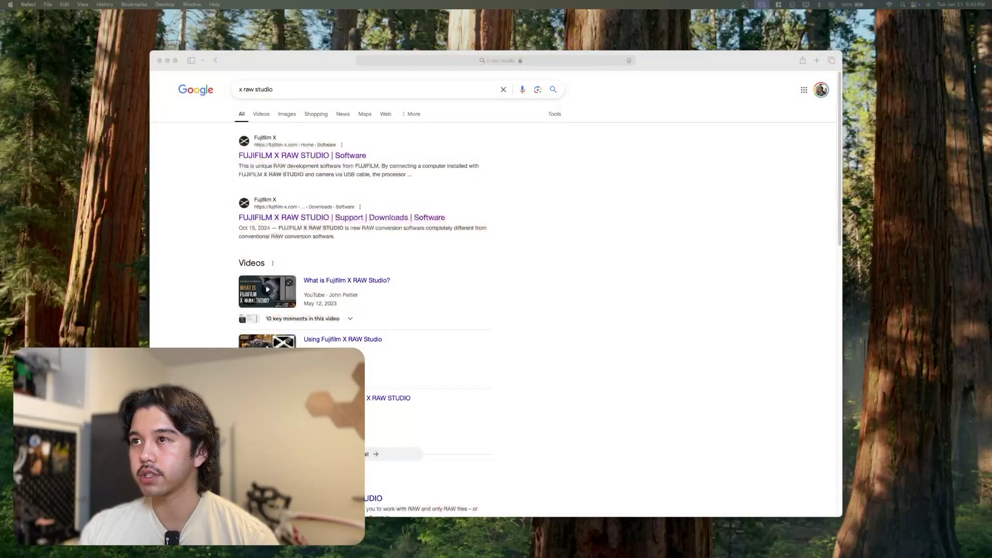
Bring the Safari window with the 'x raw studio' Google results to the front.
left_click(723, 469)
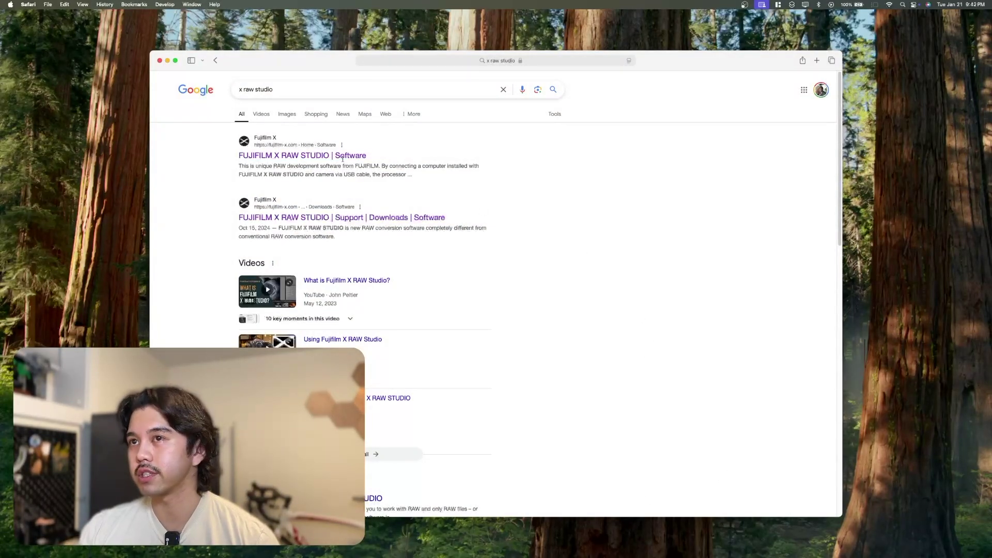
Go to Fujifilm's X RAW Studio download page and accept the licence agreement to begin the download.
left_click(267, 156)
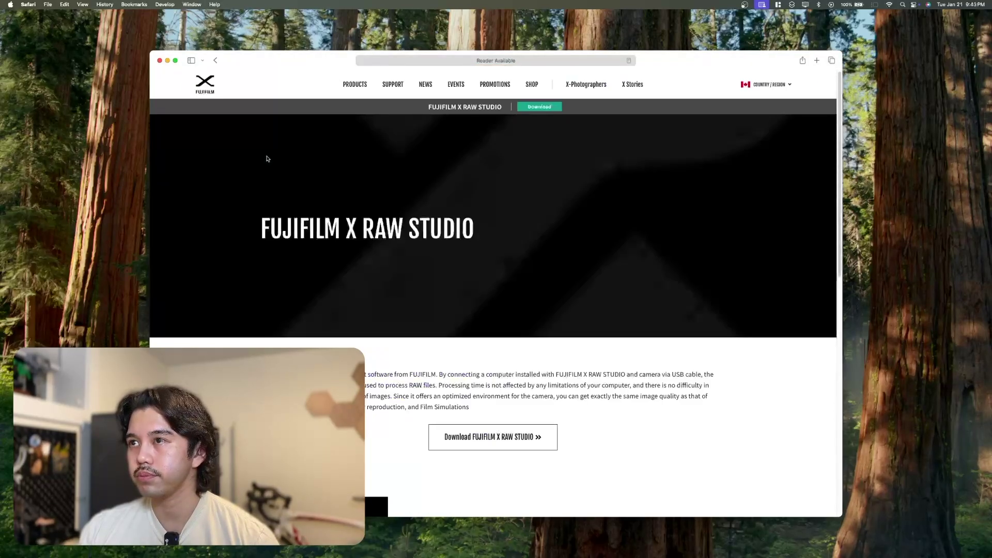
left_click(473, 448)
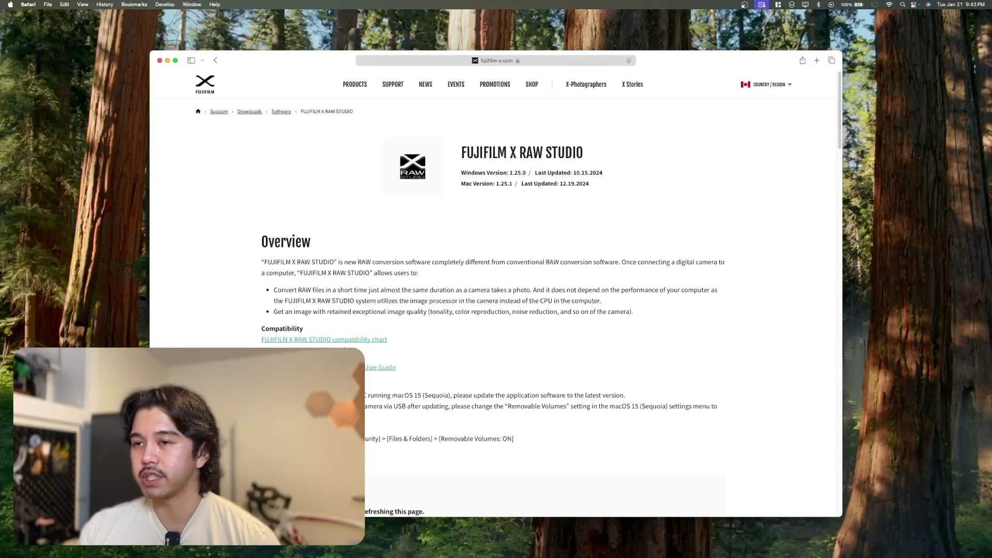
scroll(496, 289, "down", 15)
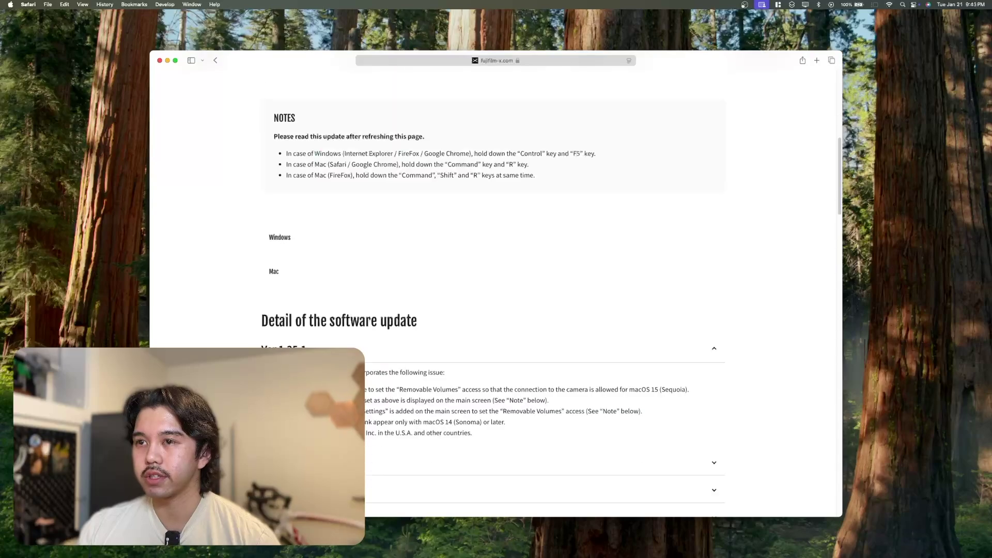
scroll(496, 290, "up", 3)
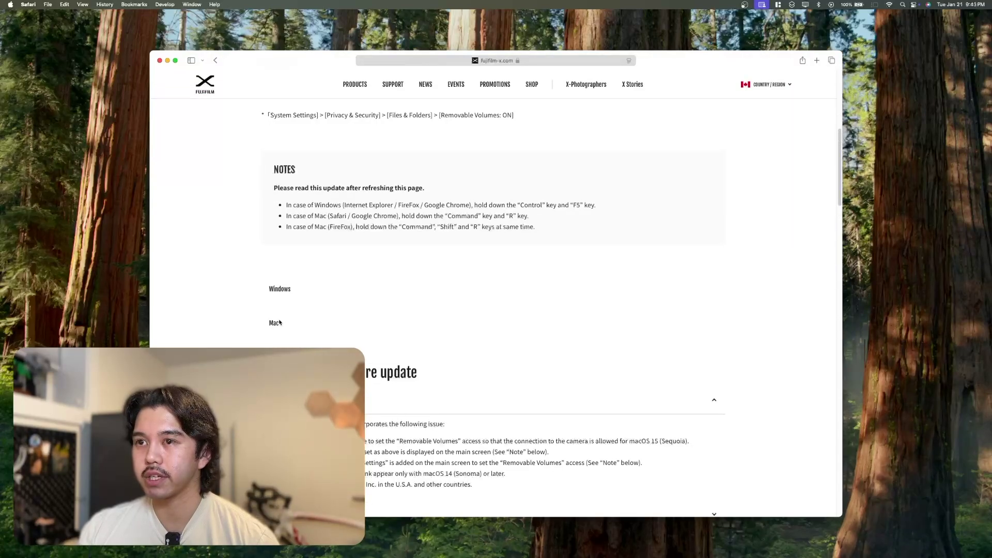
scroll(275, 323, "down", 20)
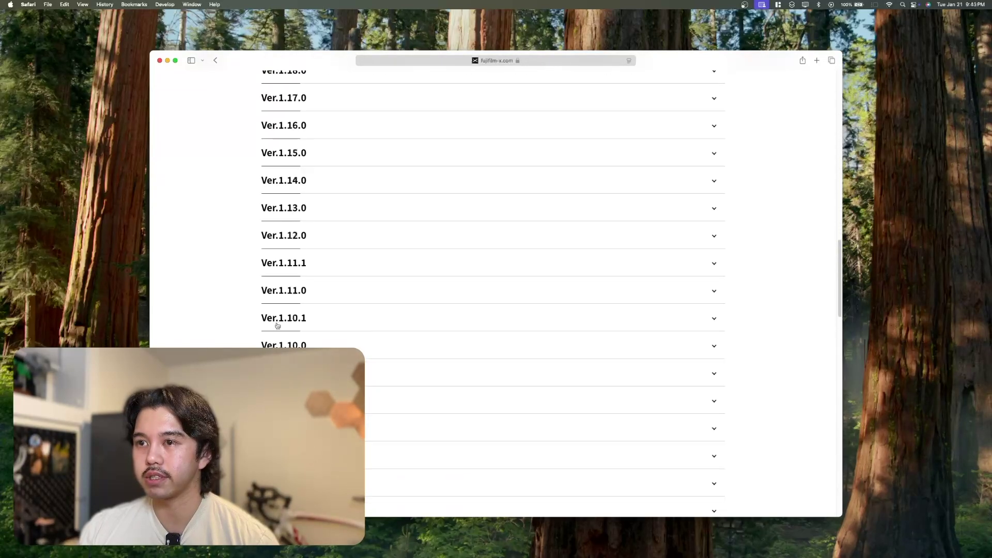
scroll(277, 326, "down", 10)
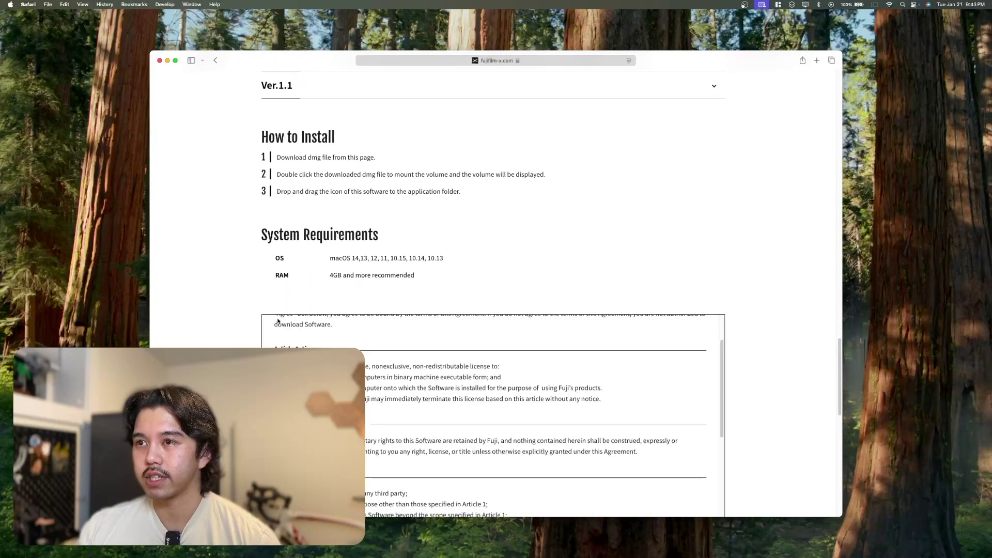
scroll(283, 256, "down", 10)
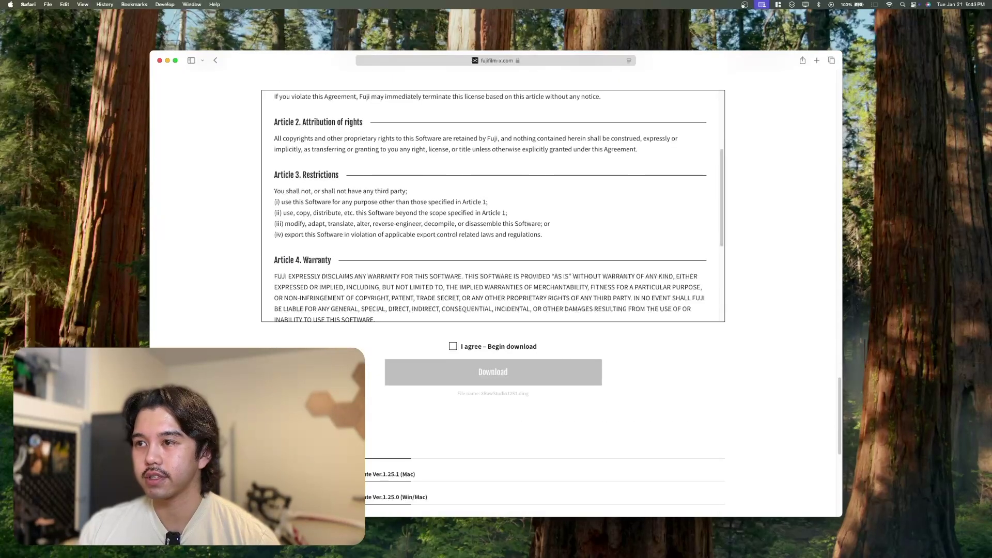
left_click(452, 347)
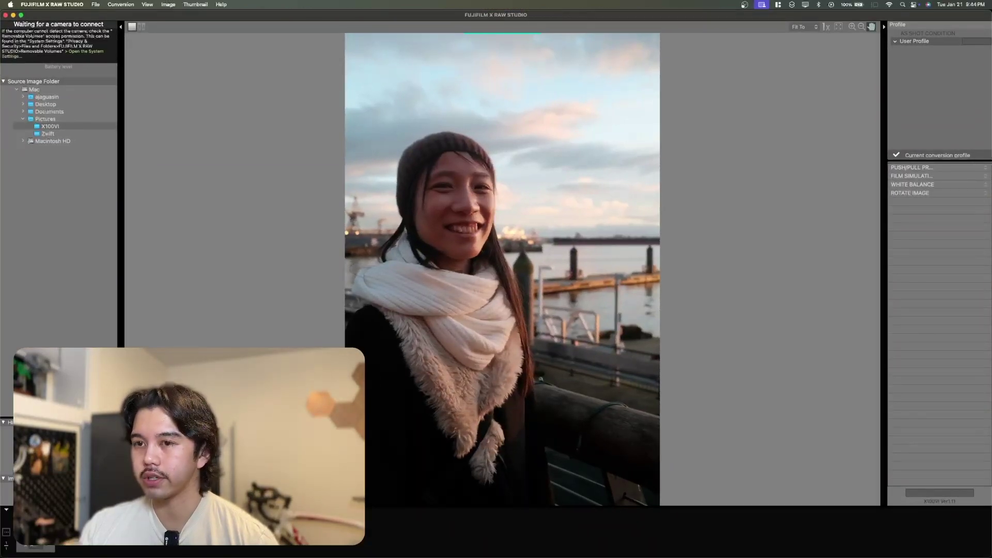
Narrow the X RAW Studio window from its left edge so the desktop shows on the left.
left_click_drag(1, 206, 368, 205)
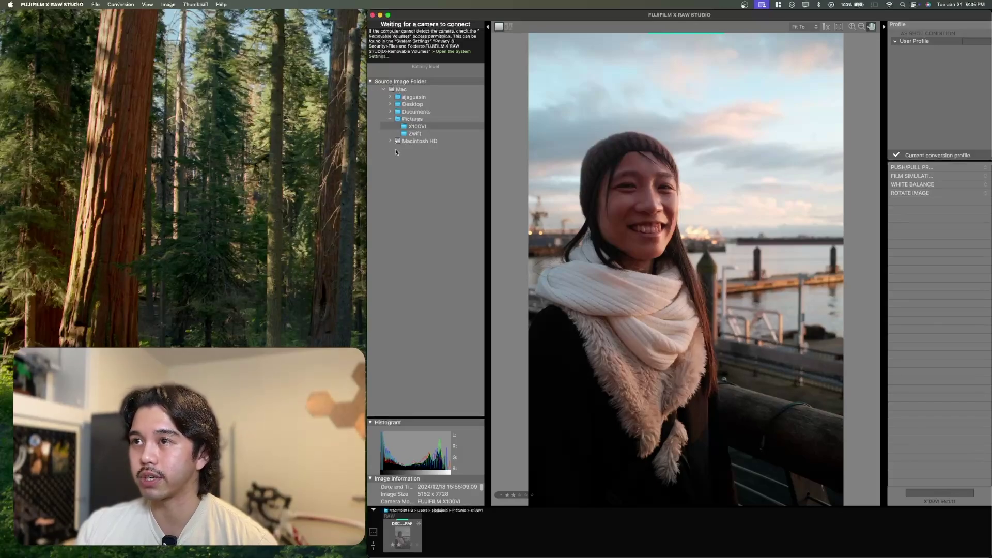
left_click(414, 127)
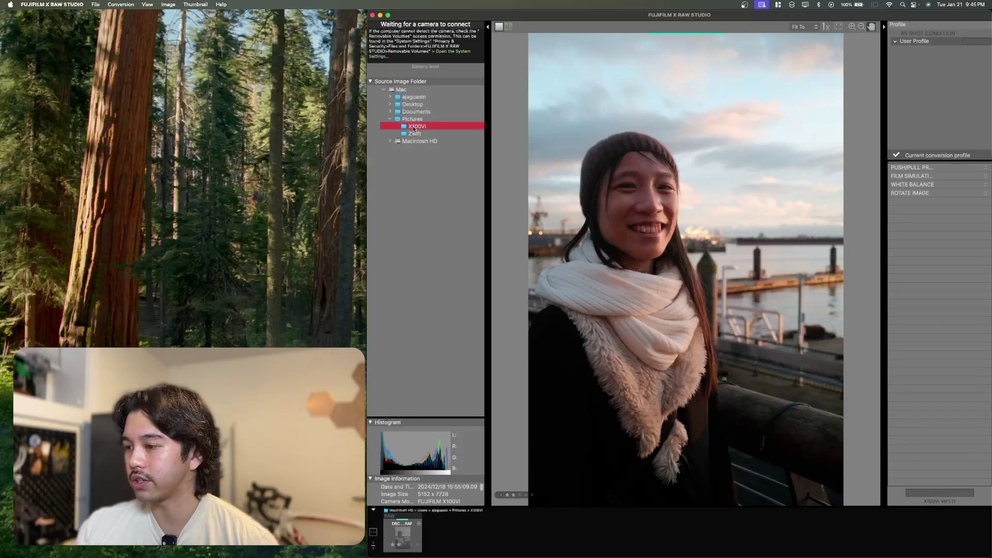
left_click(384, 176)
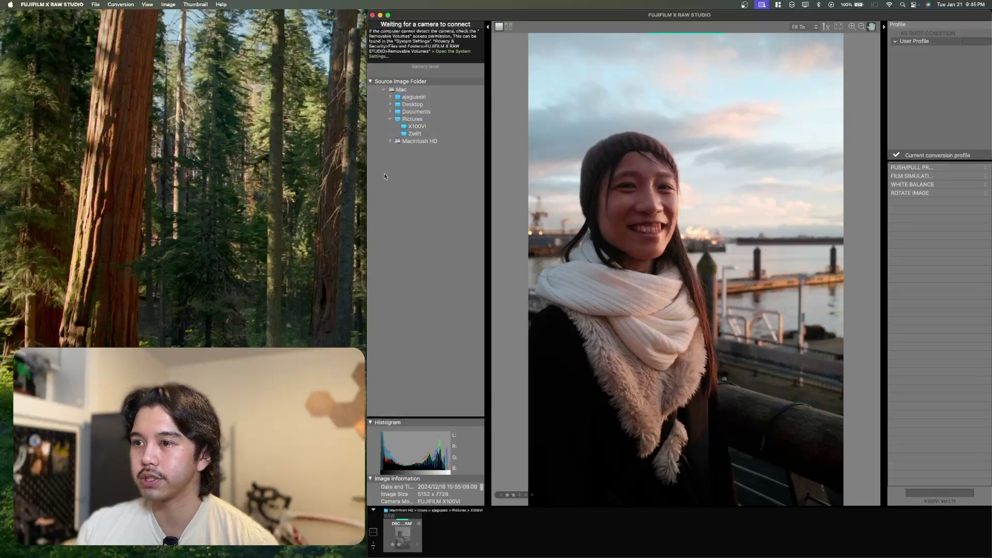
left_click(414, 120)
left_click(414, 127)
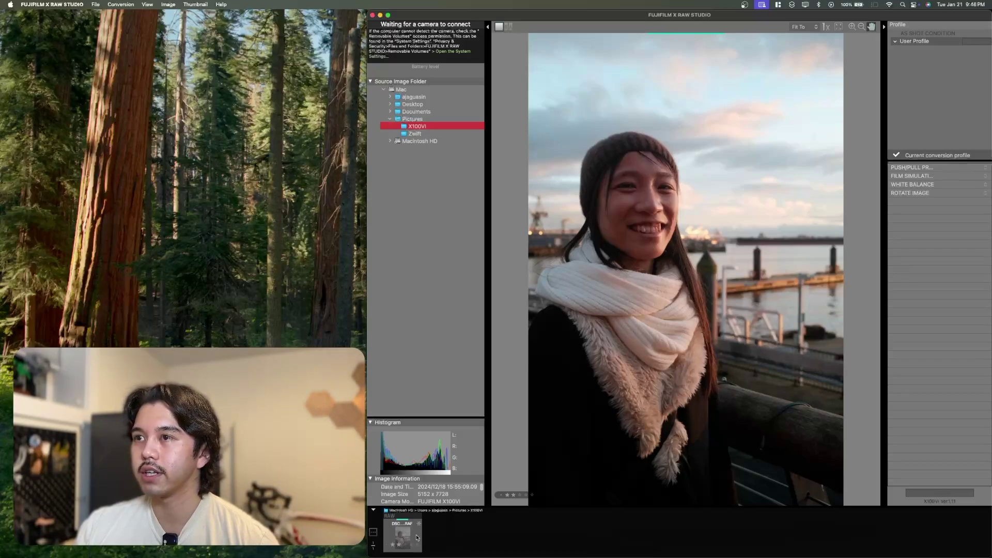
left_click(433, 541)
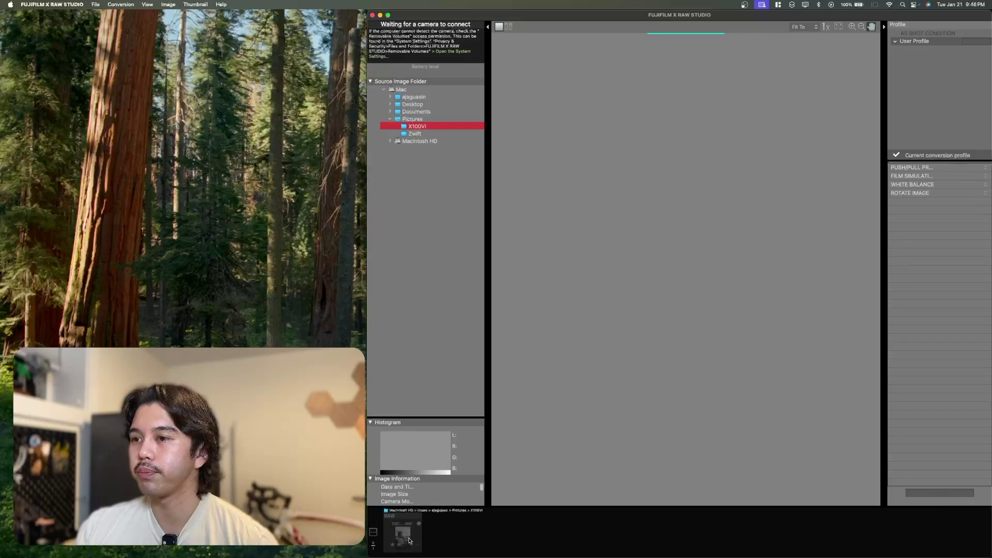
left_click(410, 540)
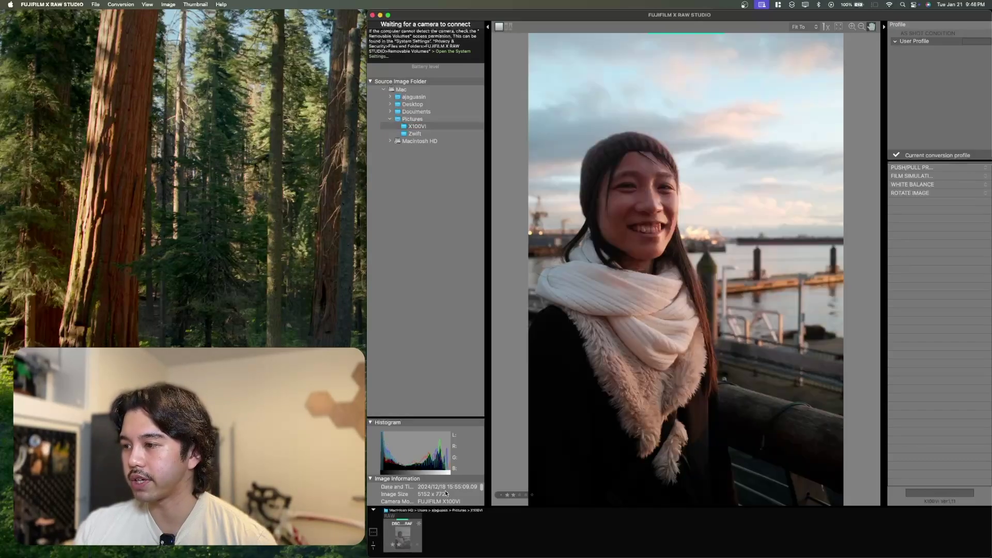
left_click_drag(367, 234, 382, 234)
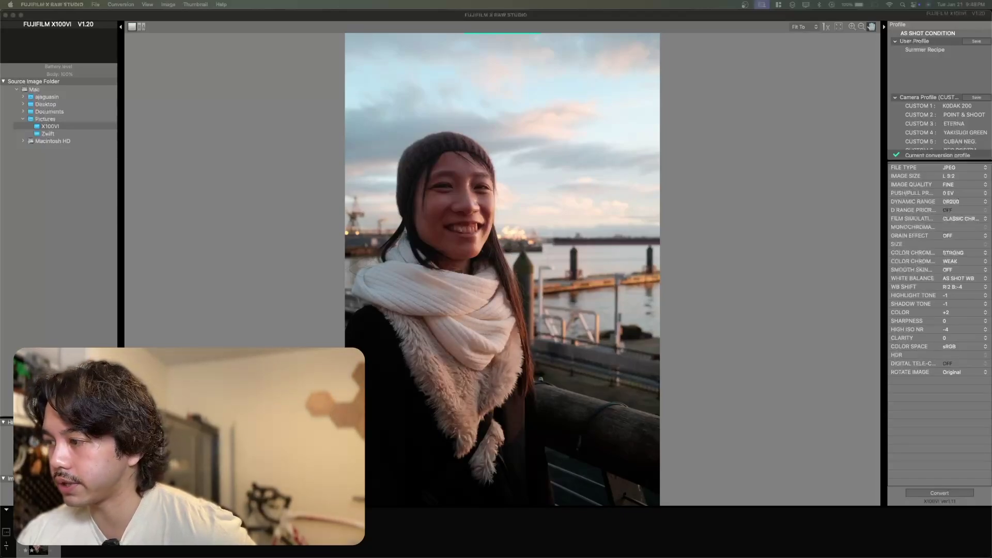
Make the X RAW Studio window active and switch to the before-and-after comparison view.
left_click(226, 166)
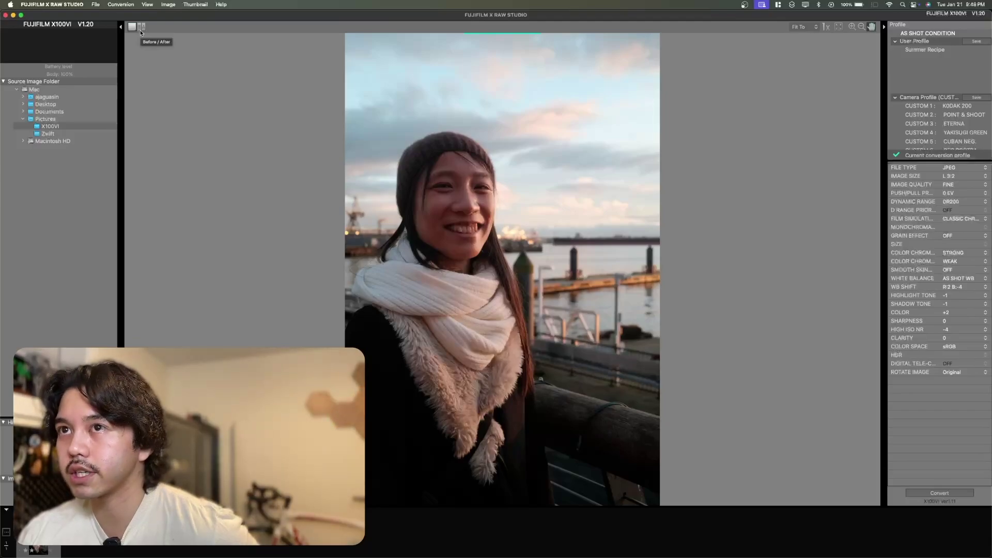
left_click(141, 30)
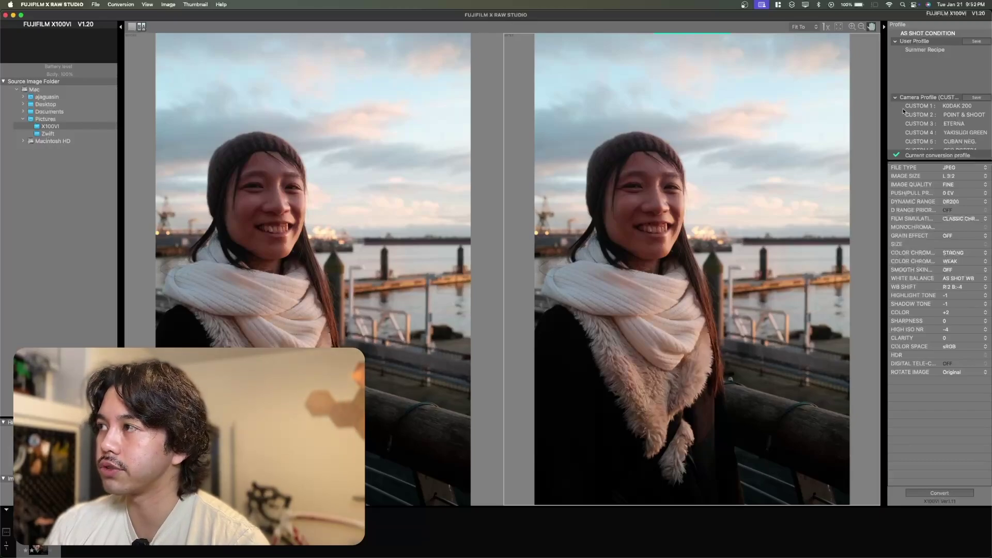
Scroll through the Camera Profile list to review the available profiles.
scroll(904, 111, "down", 2)
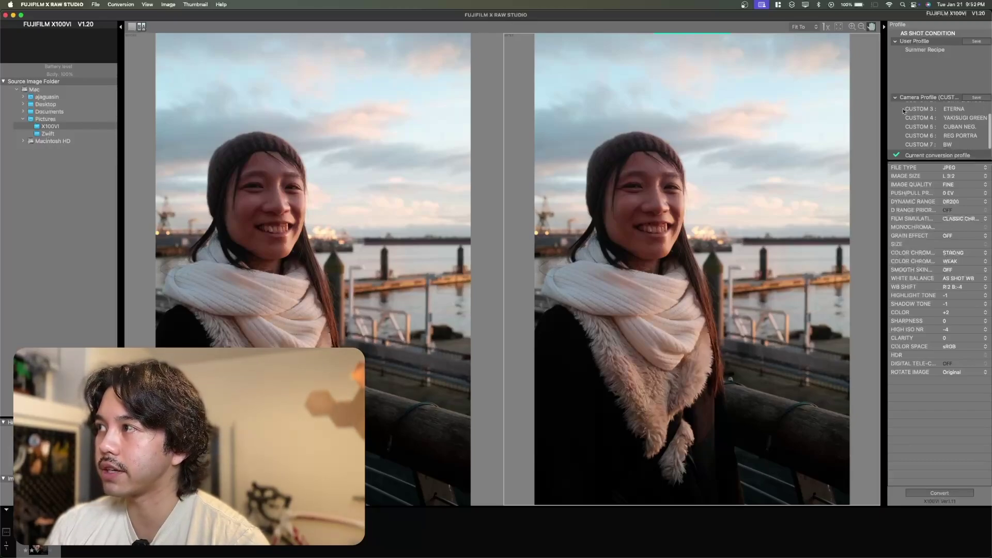
scroll(904, 111, "up", 2)
scroll(904, 111, "down", 3)
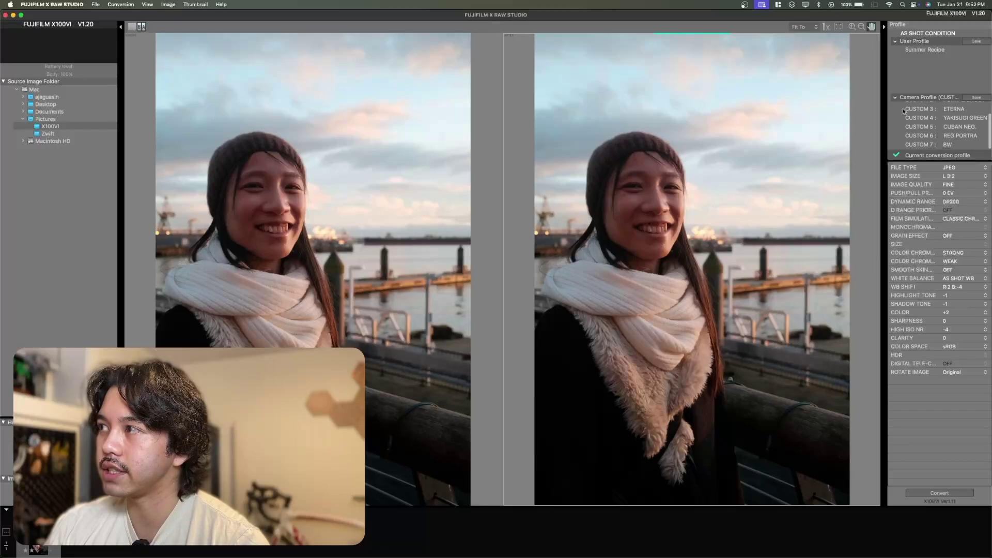
scroll(904, 110, "up", 2)
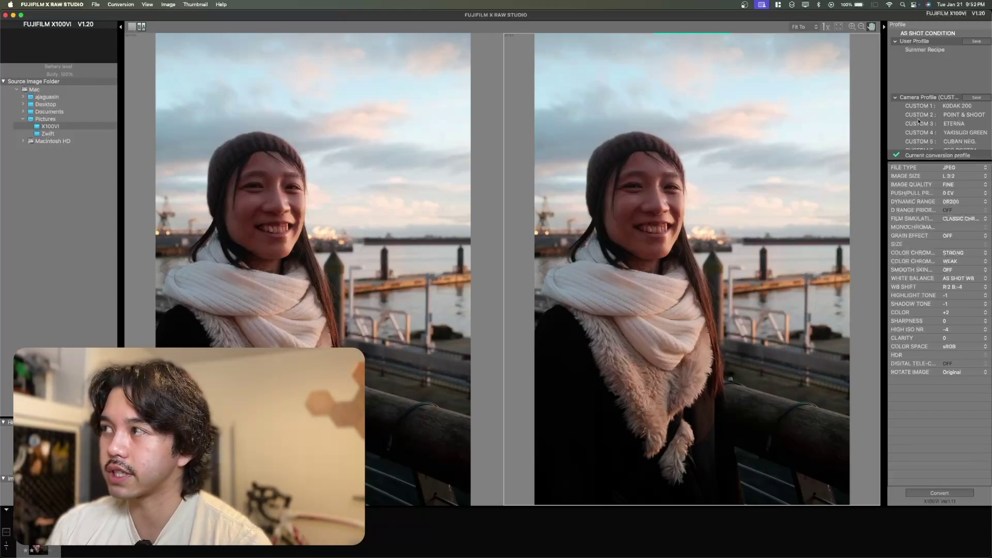
Preview the CUSTOM 3 ETERNA camera profile, then apply the Summer Recipe user profile.
left_click(948, 124)
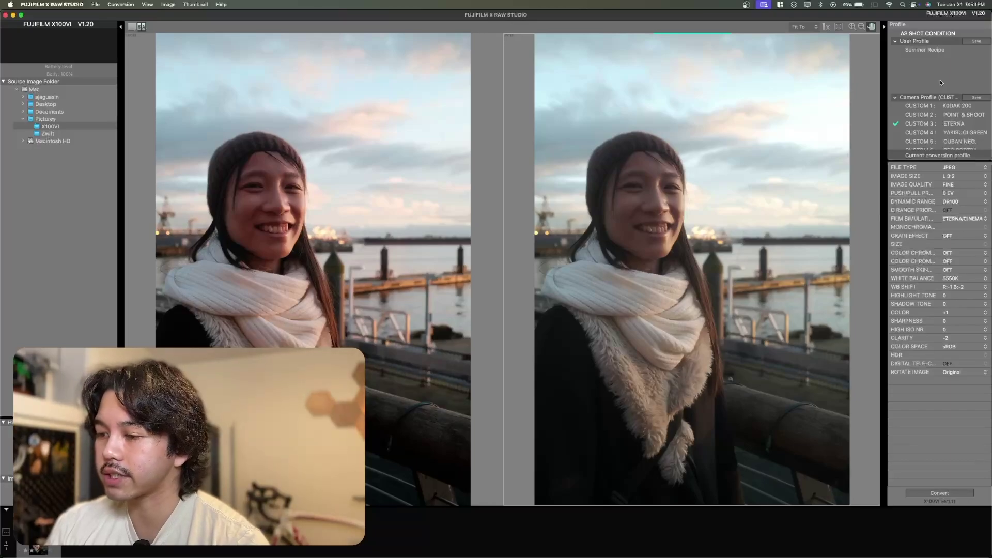
left_click(916, 50)
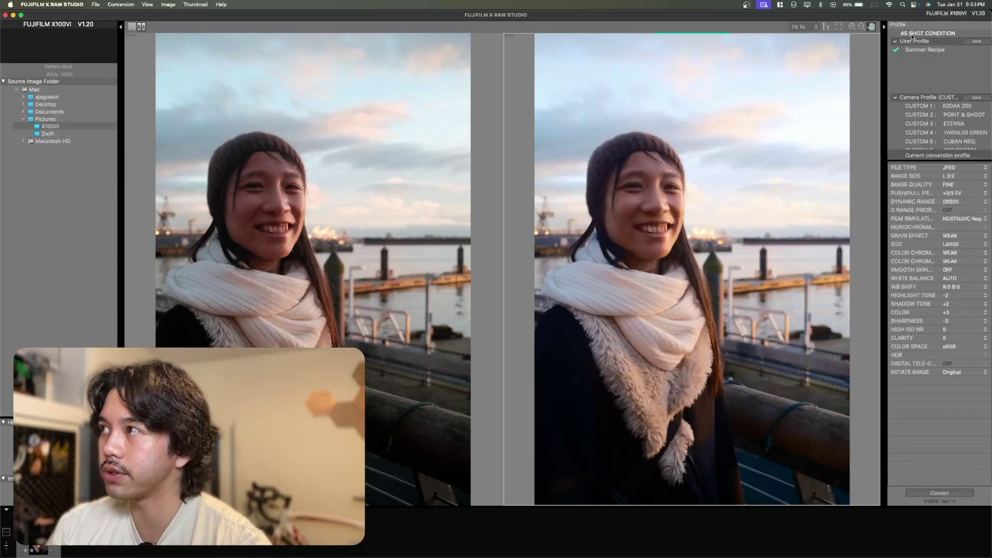
Reset to AS SHOT CONDITION and bring CUSTOM 7 BW into view in the Camera Profile list.
left_click(912, 34)
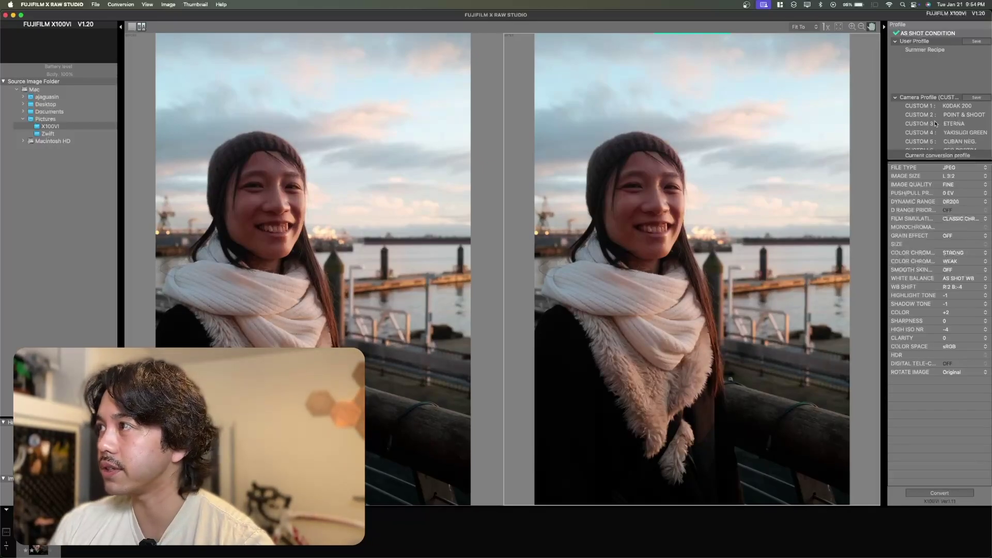
scroll(935, 120, "down", 2)
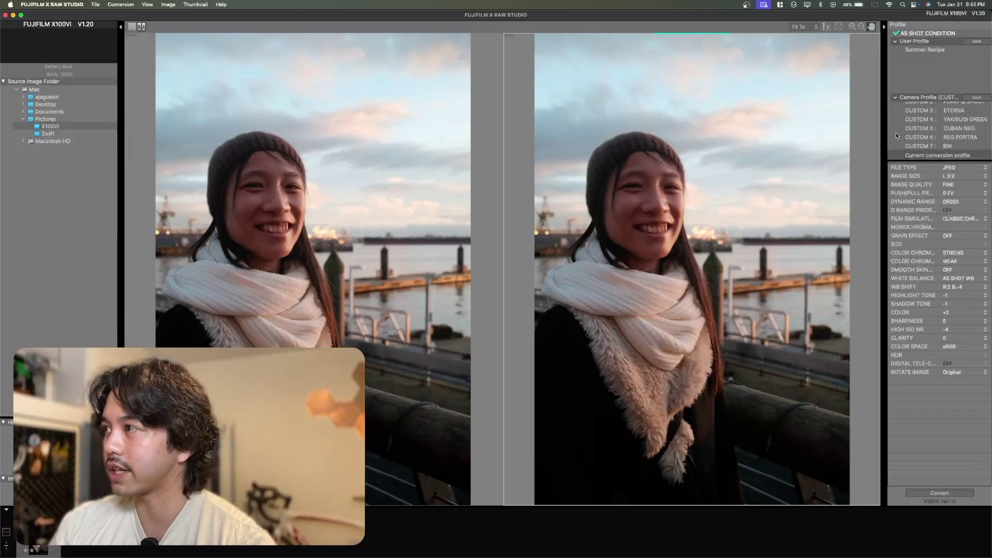
Set the film simulation to ACROS+G FILTER and the white balance shift to R:4 B:-1.
left_click(949, 221)
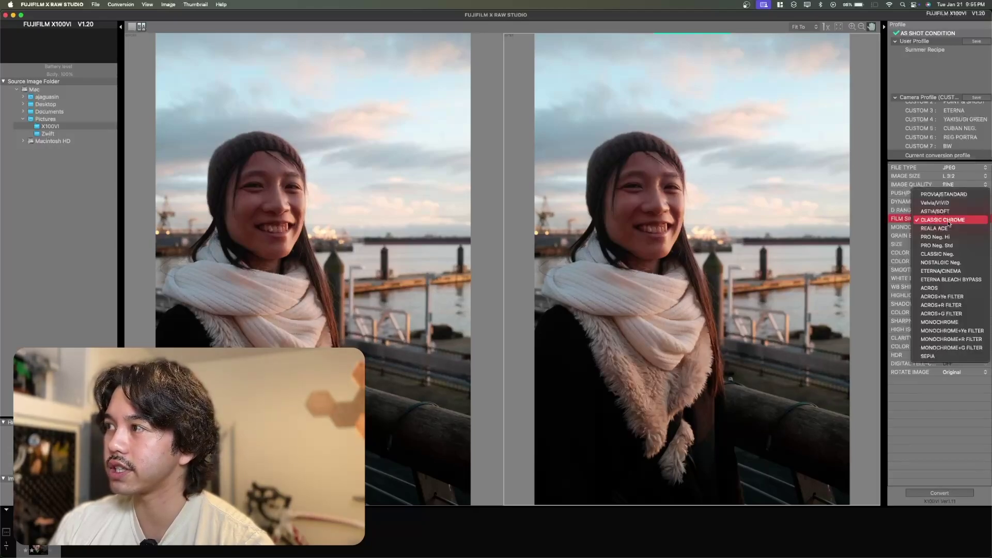
left_click(940, 314)
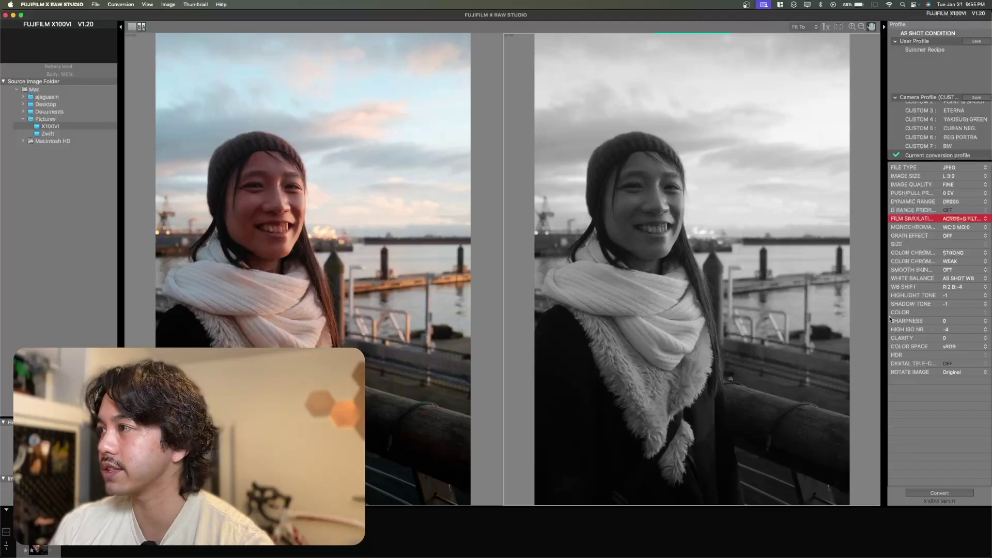
left_click(939, 288)
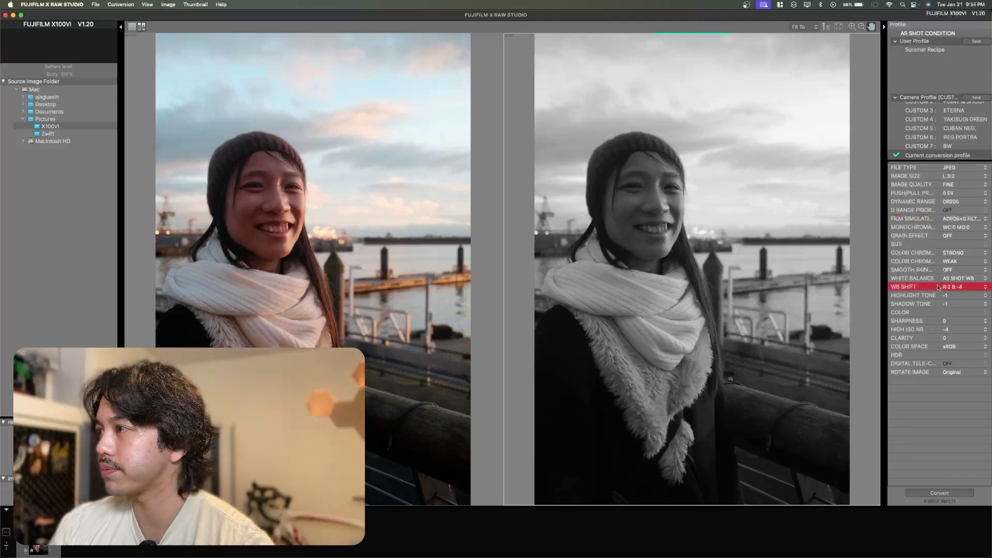
left_click(954, 288)
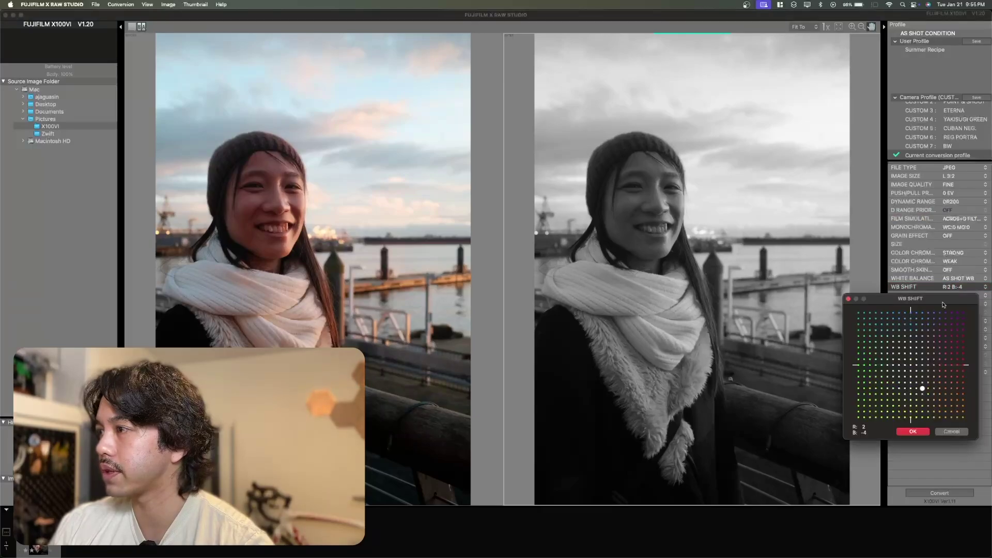
left_click(934, 389)
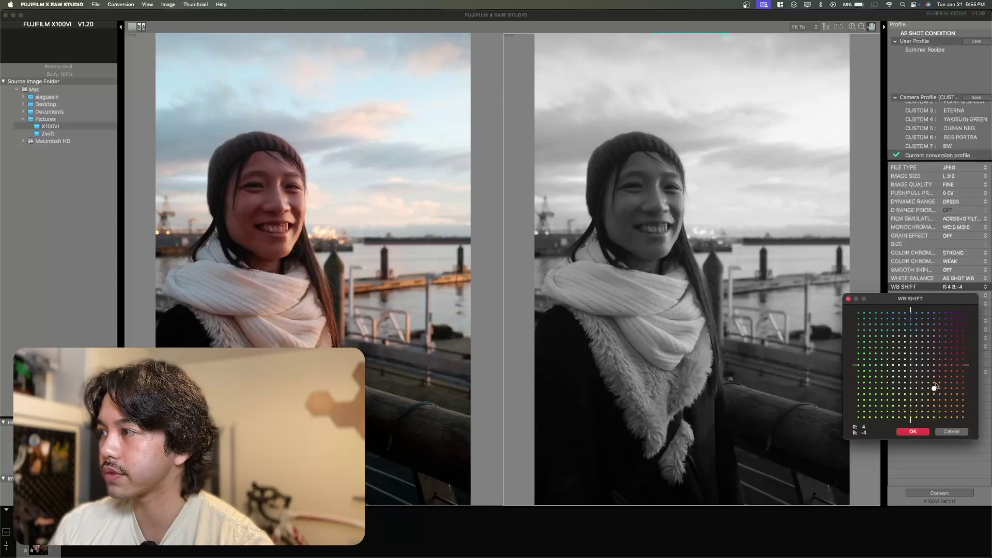
key("Return")
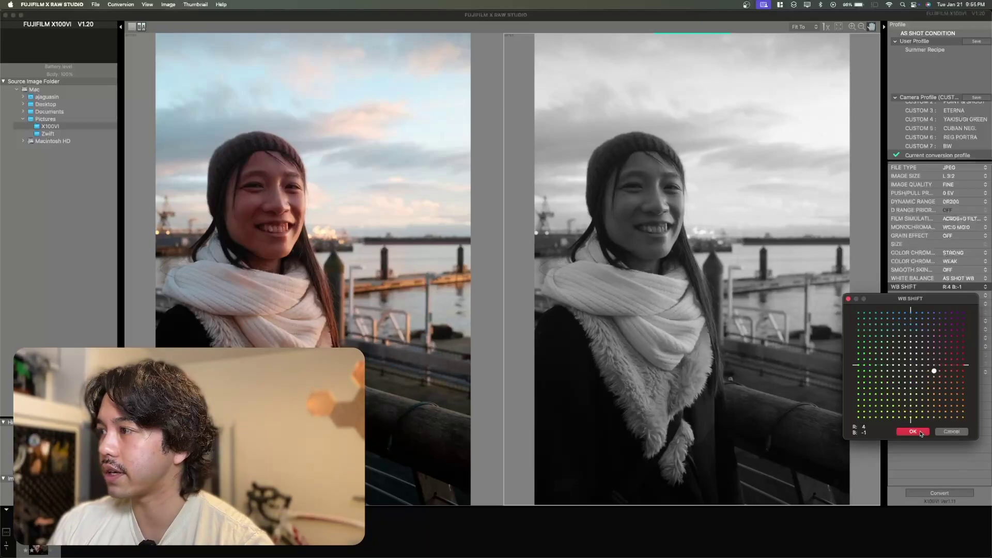
left_click(921, 433)
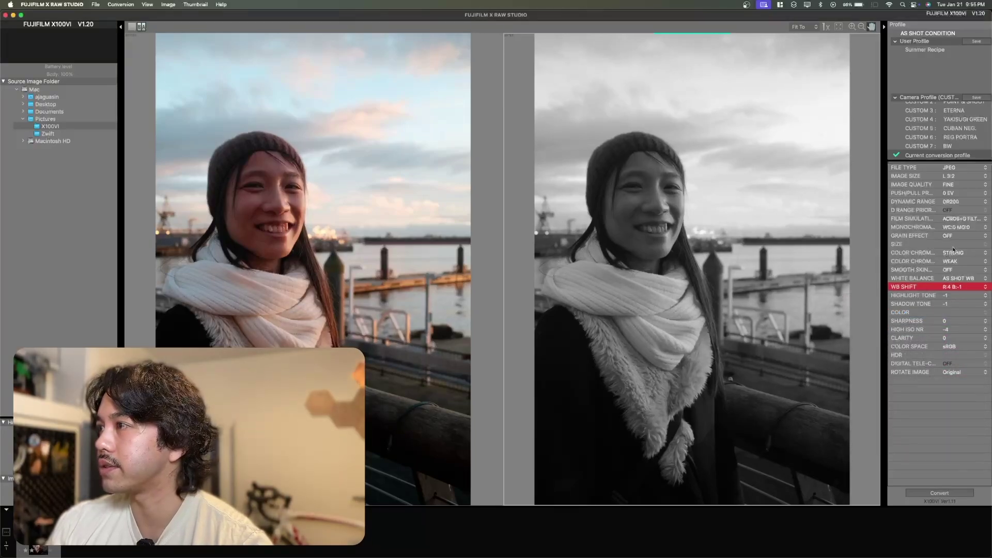
Set the grain effect to STRONG with LARGE grain size.
left_click(975, 245)
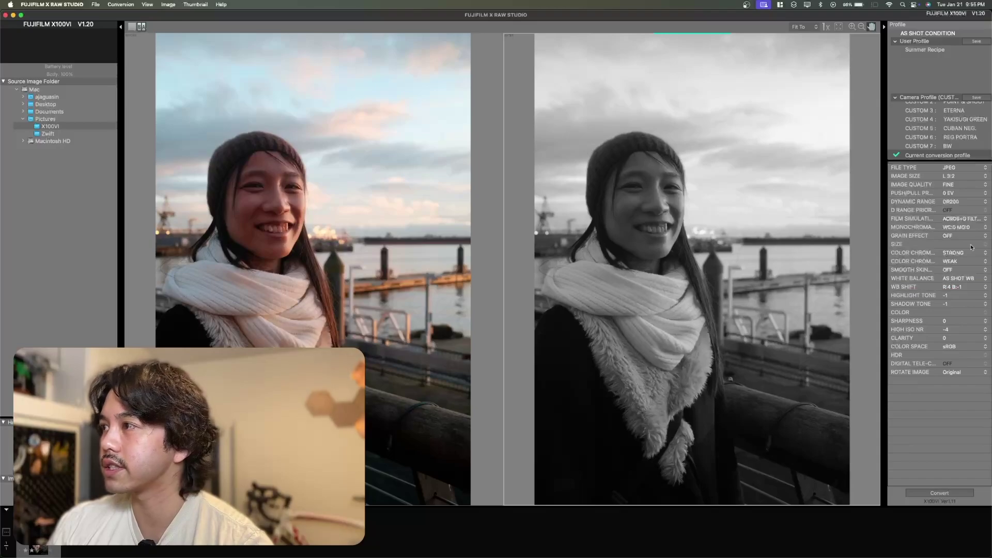
left_click(979, 237)
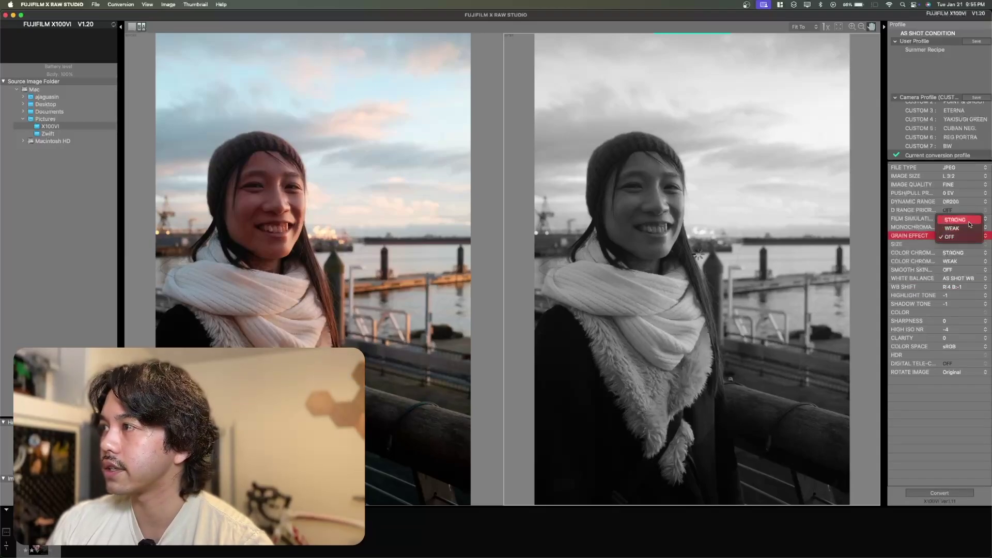
left_click(970, 222)
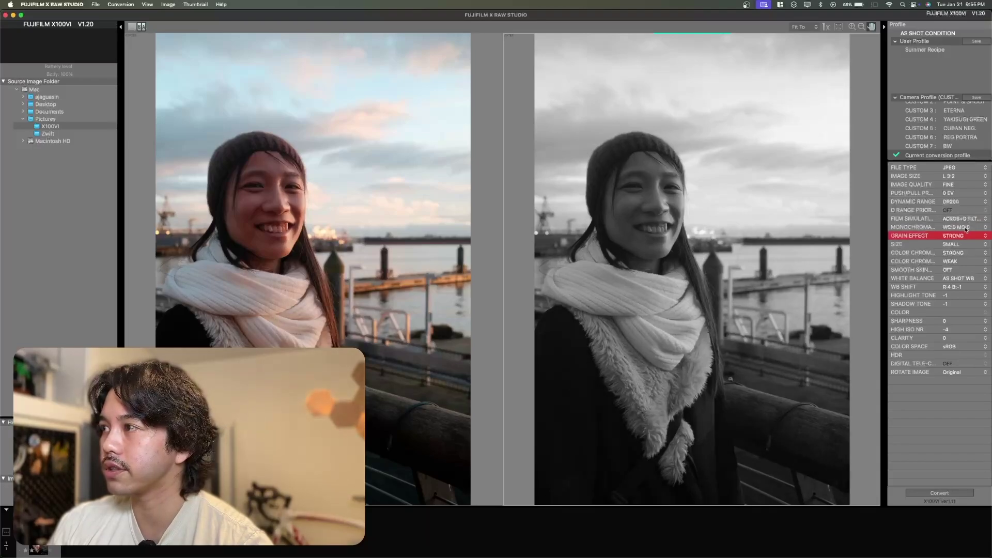
left_click(965, 246)
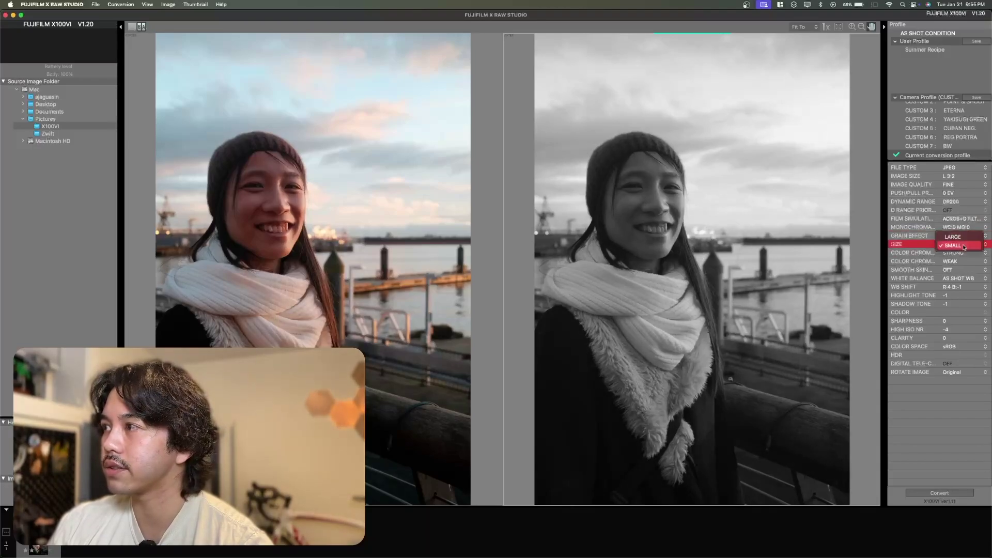
left_click(964, 239)
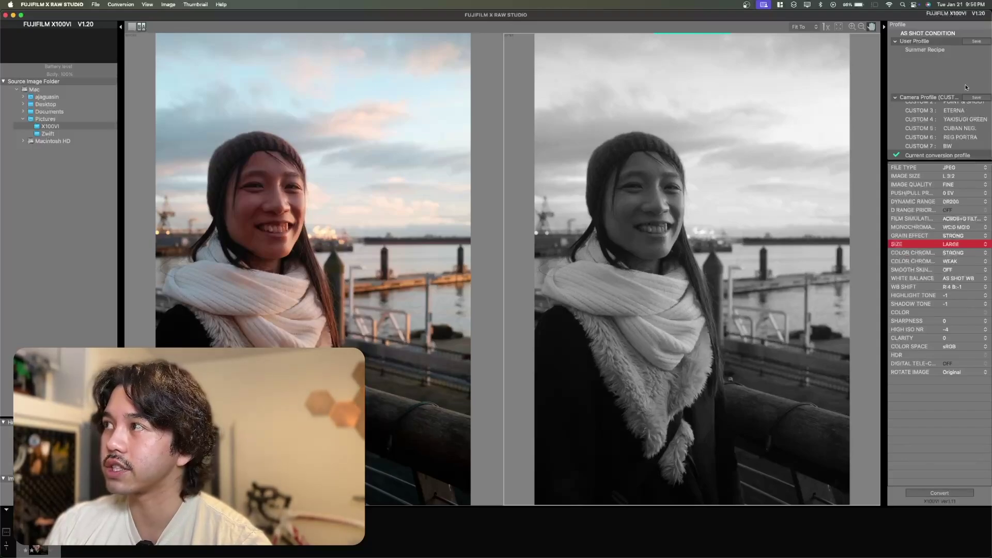
Save these settings as a user profile named BW and apply it.
left_click(975, 42)
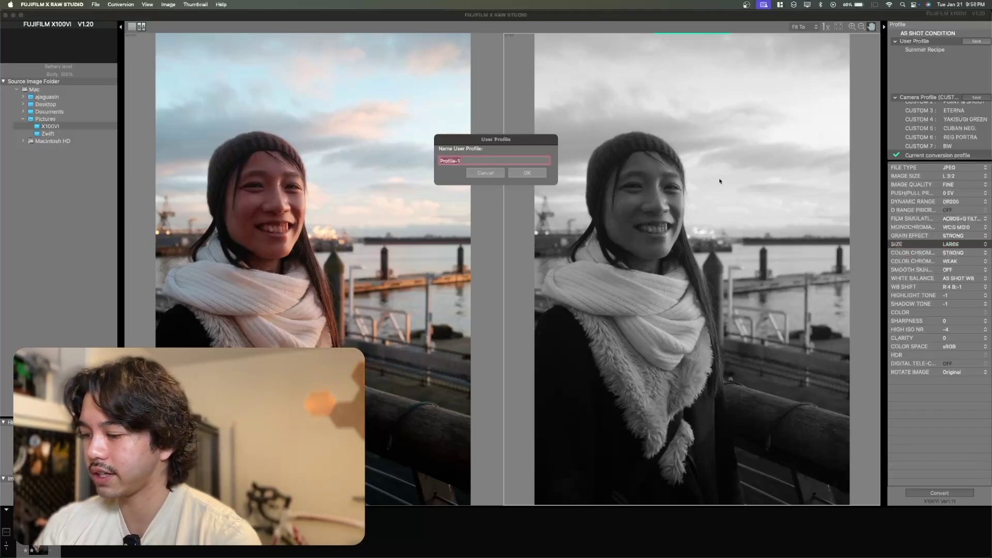
type("BW")
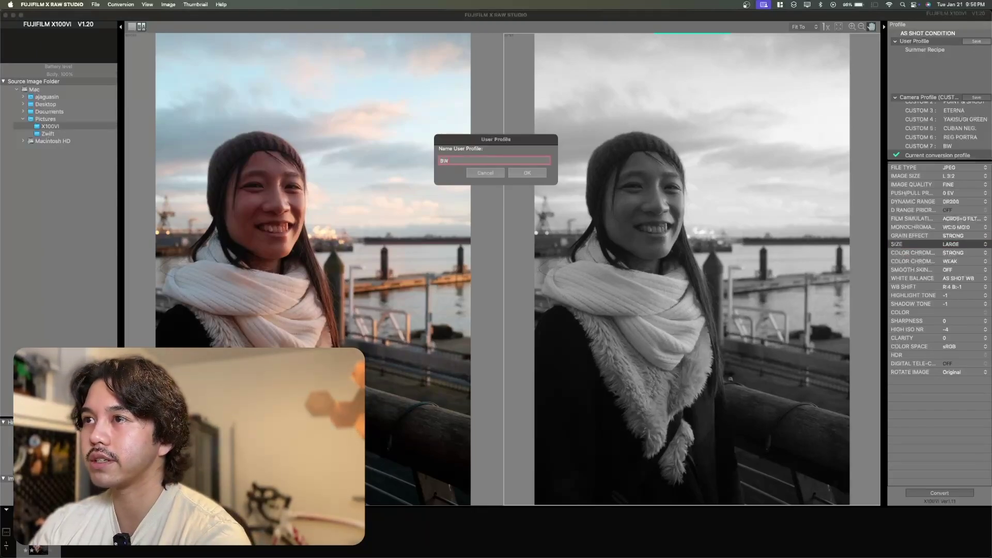
key("Return")
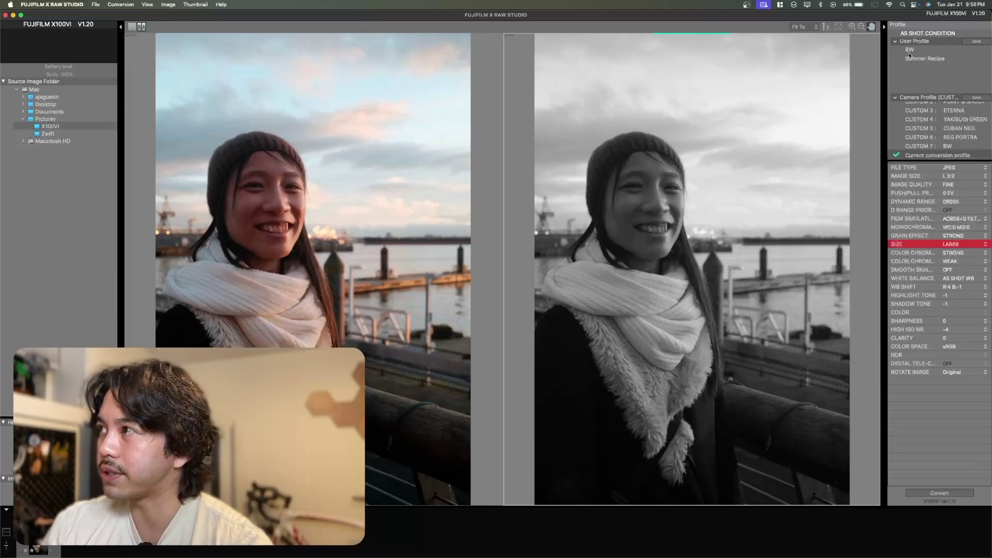
left_click(910, 51)
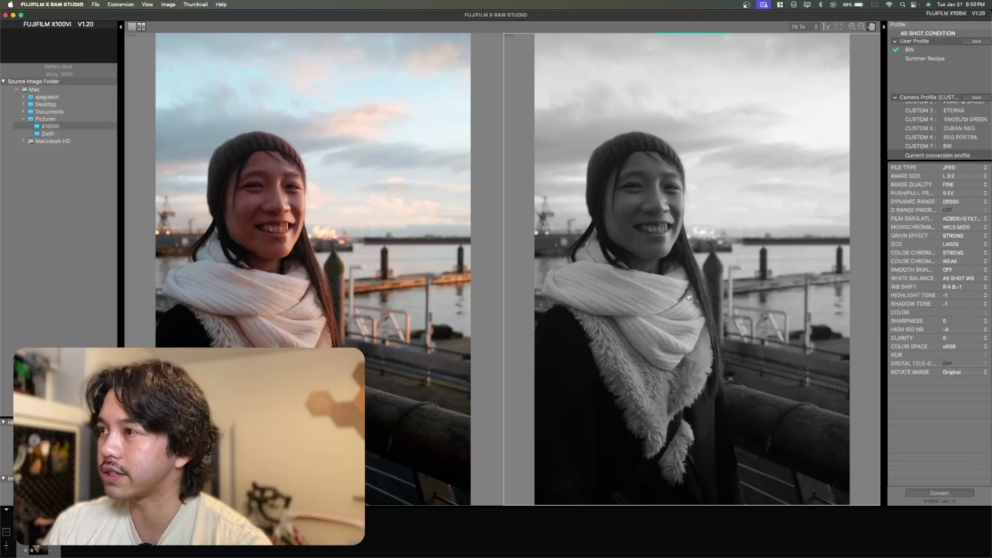
Convert the portrait to JPEG with the BW profile, then narrow the window to show the desktop.
left_click(937, 494)
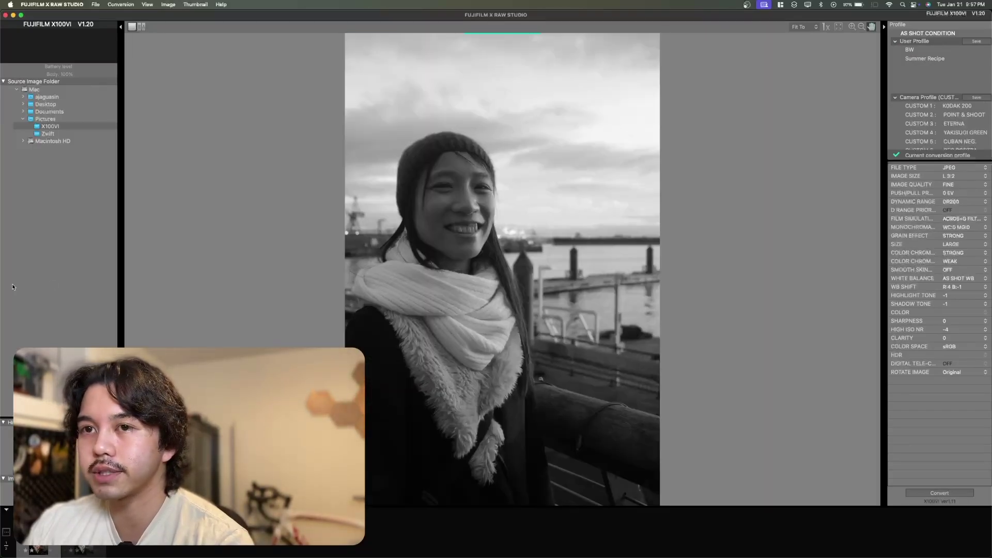
left_click_drag(10, 284, 355, 270)
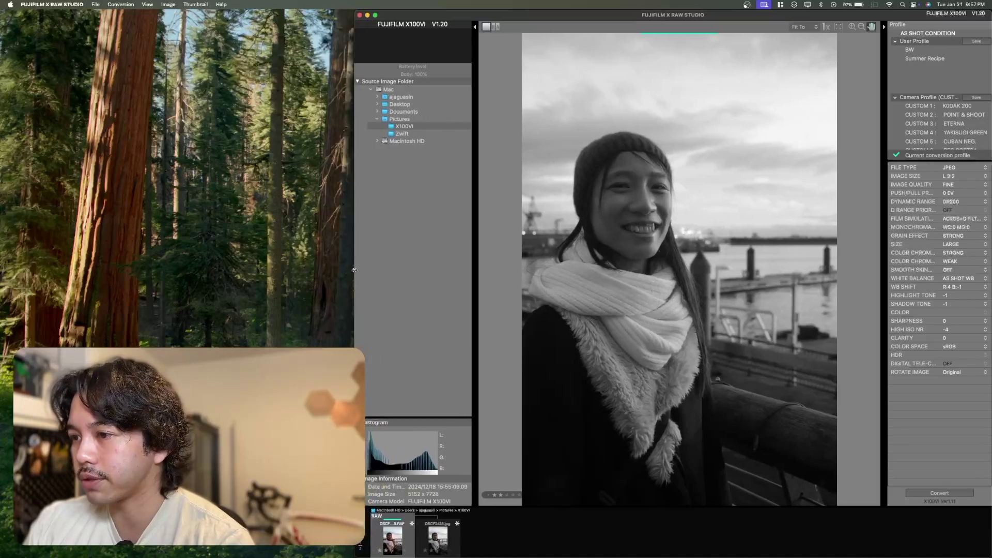
View the converted black-and-white JPG, then return to the original RAF portrait.
left_click(446, 535)
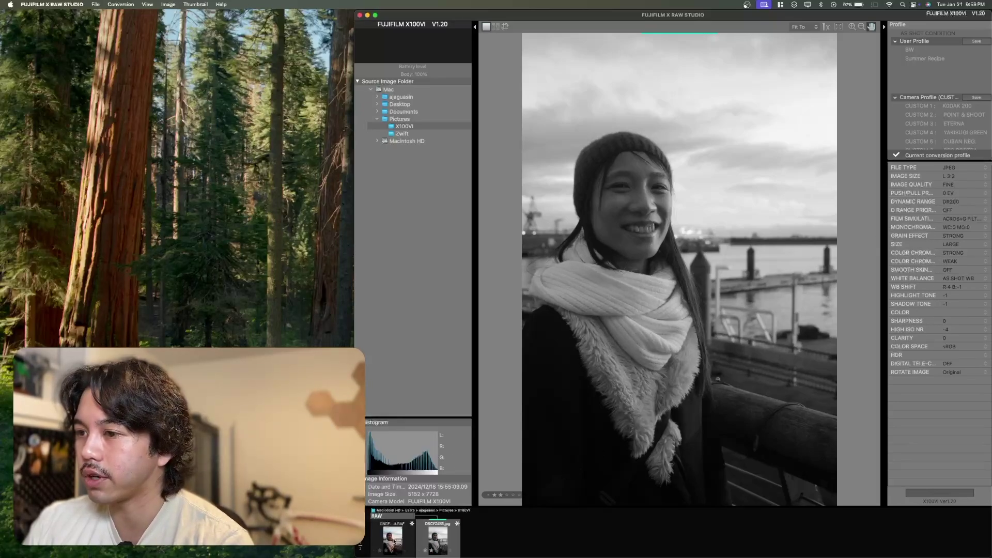
left_click(396, 542)
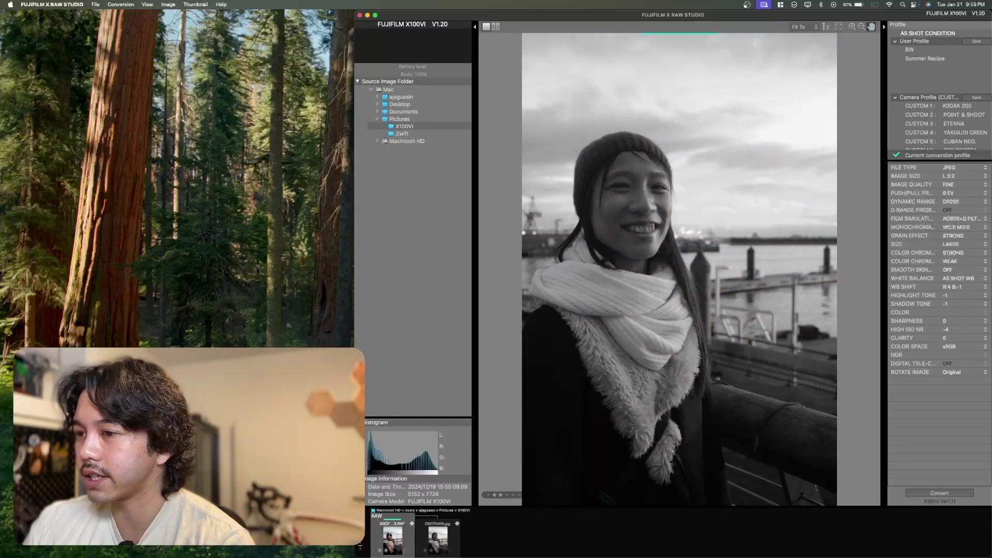